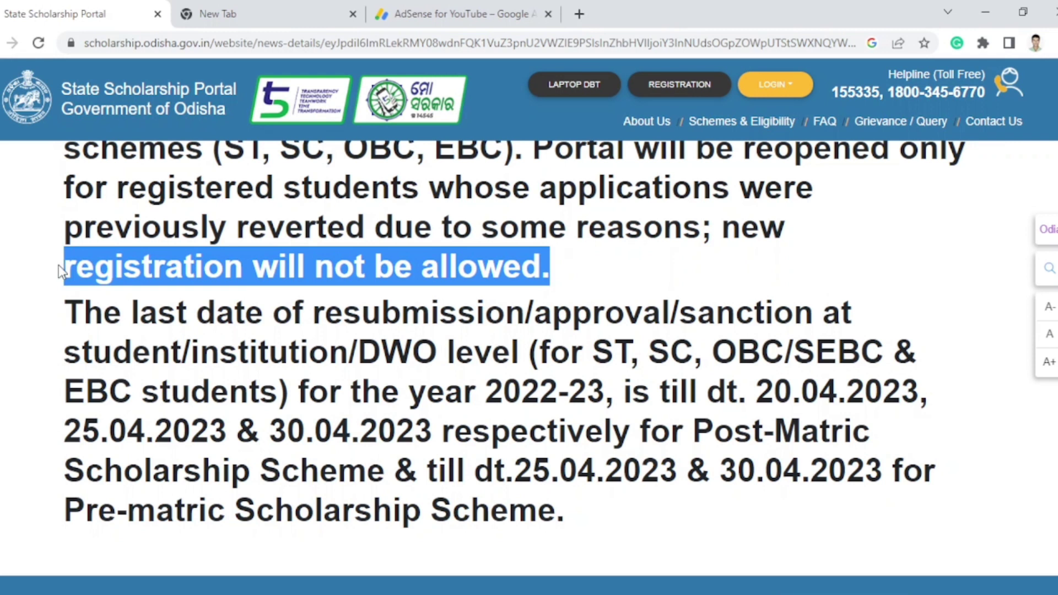
- Read the portal re-opening notice for the new-registration rule and the resubmission deadlines
left_click_drag(720, 226, 754, 270)
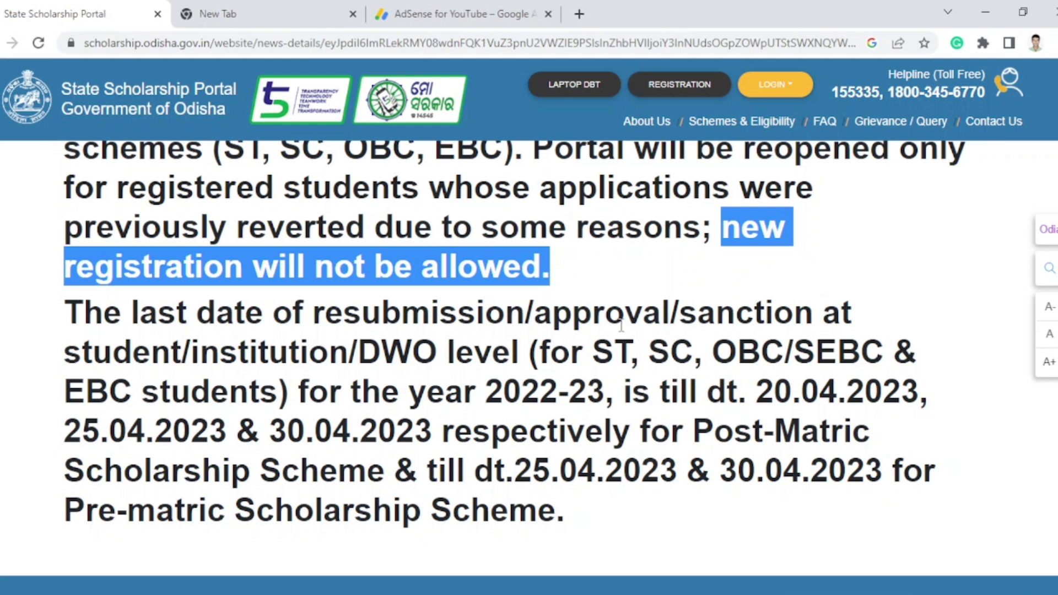
left_click(549, 270)
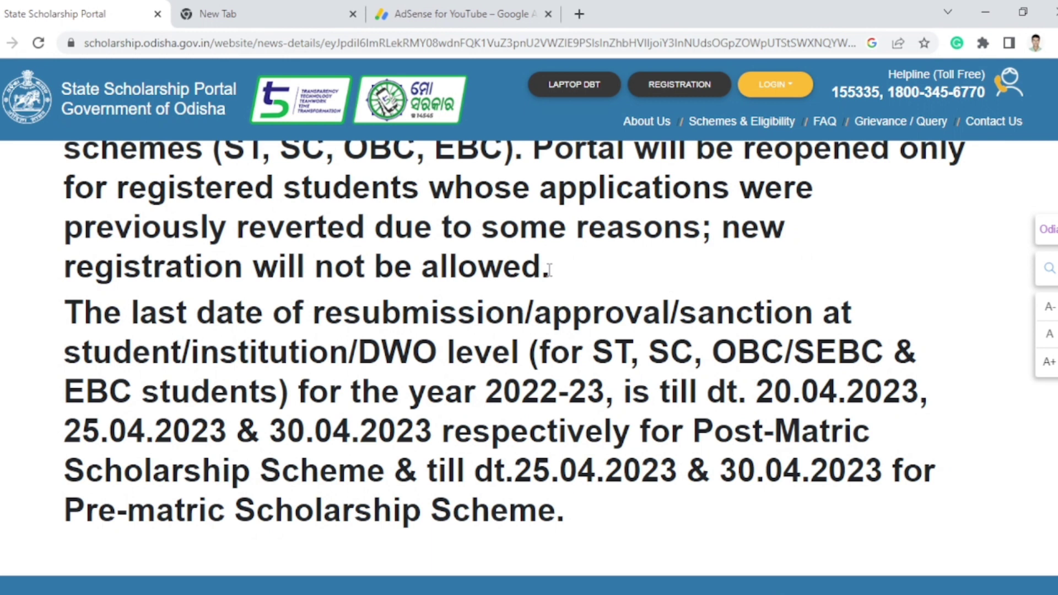
left_click_drag(549, 270, 66, 255)
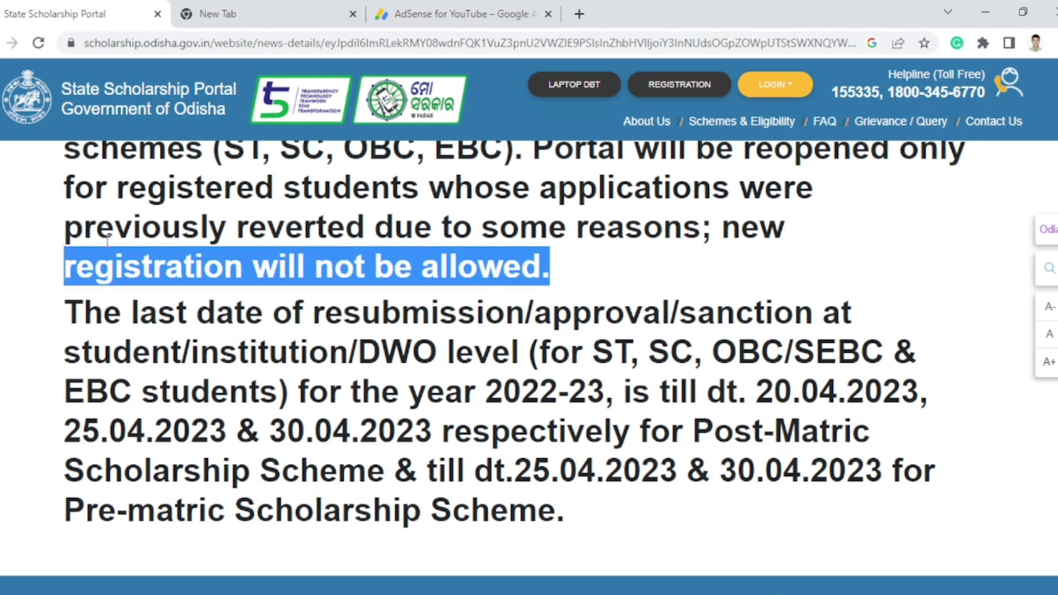
left_click_drag(755, 393, 874, 387)
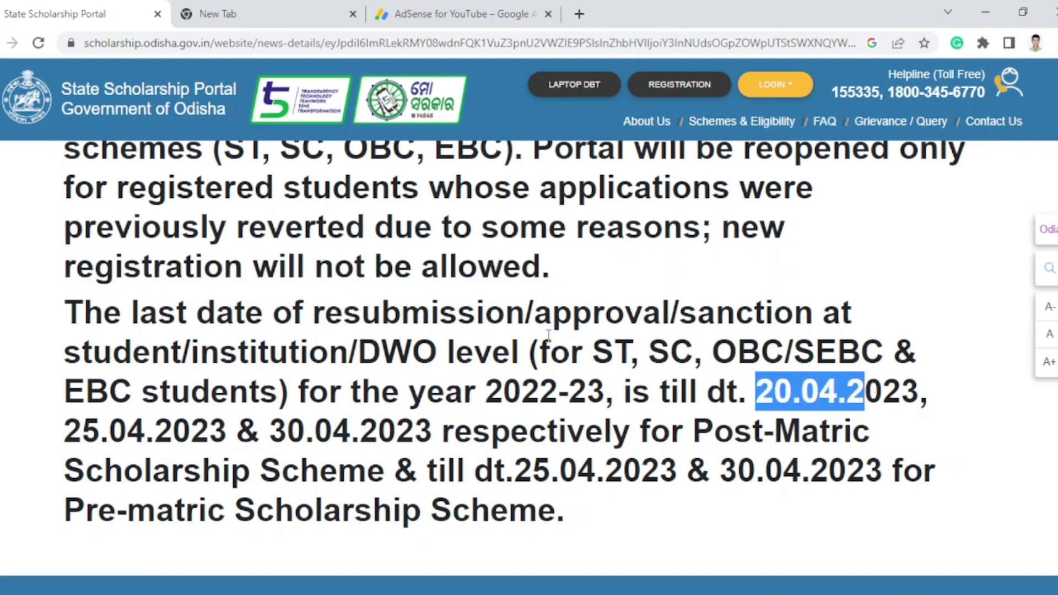
scroll(547, 333, "up", 7)
scroll(515, 319, "down", 3)
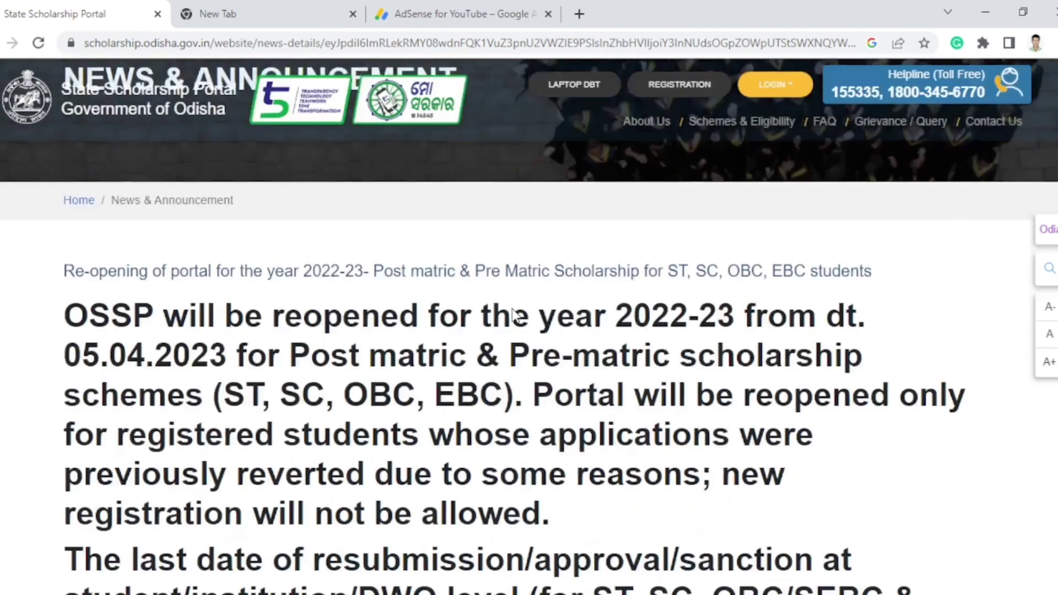
- Sign in through the student login with the unique or Aadhaar number, the account password and the maths answer 3
left_click(774, 91)
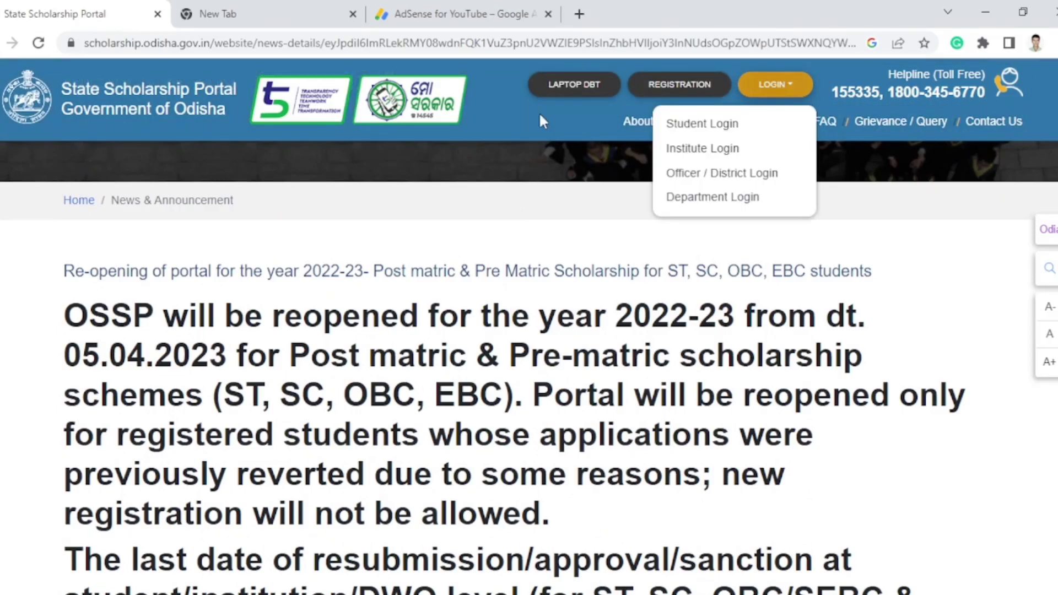
left_click(705, 127)
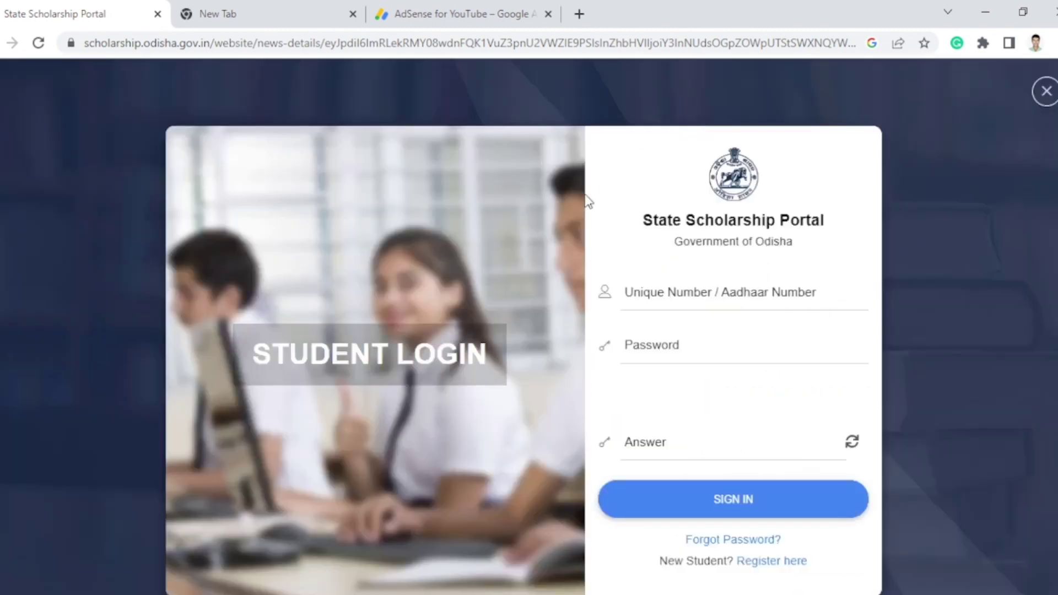
left_click(698, 297)
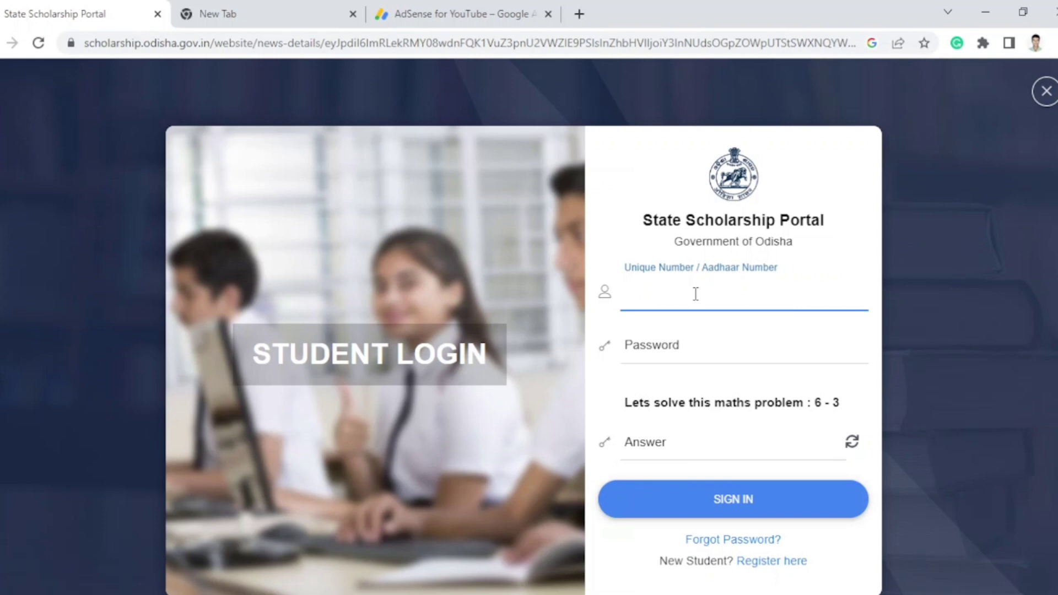
left_click(665, 344)
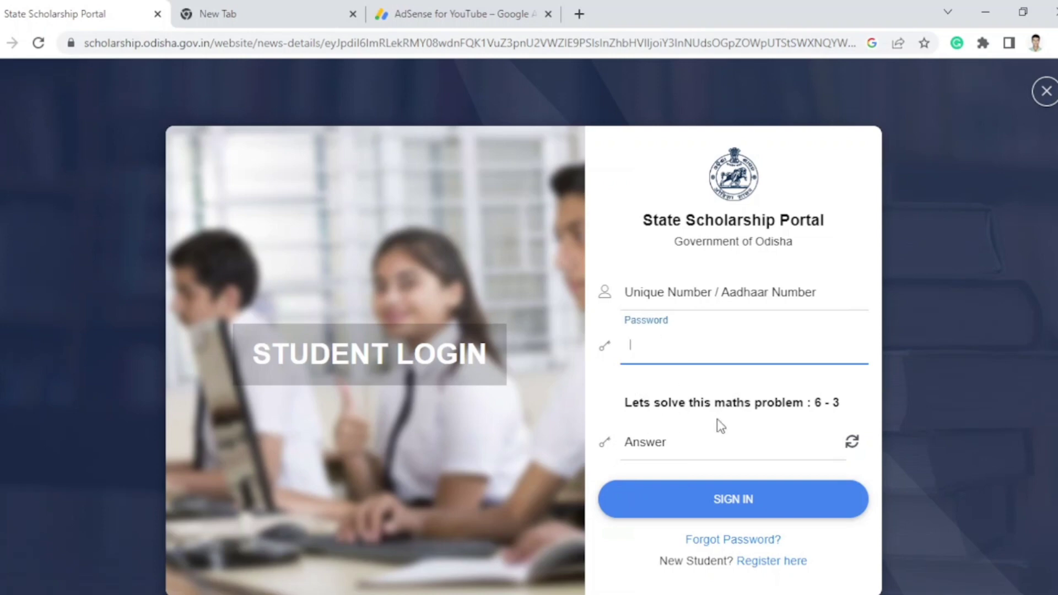
left_click_drag(804, 402, 701, 398)
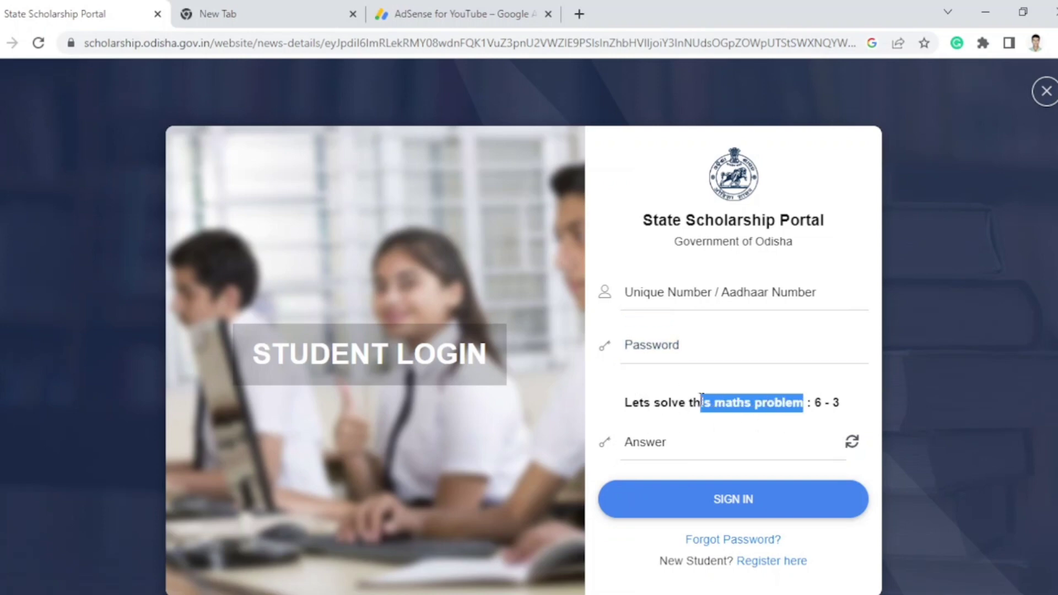
left_click(684, 449)
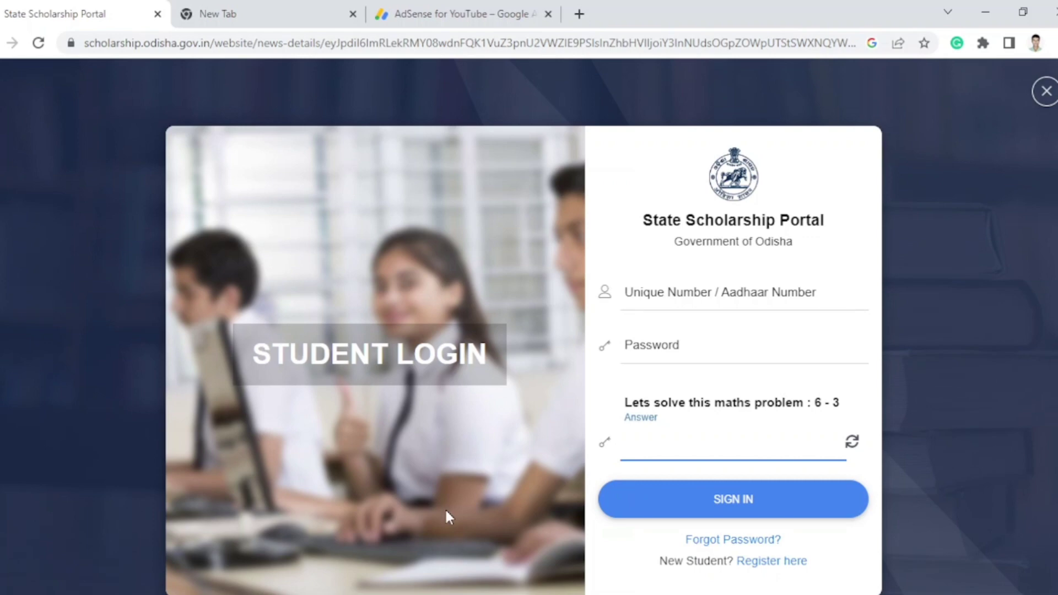
type("3")
left_click(716, 500)
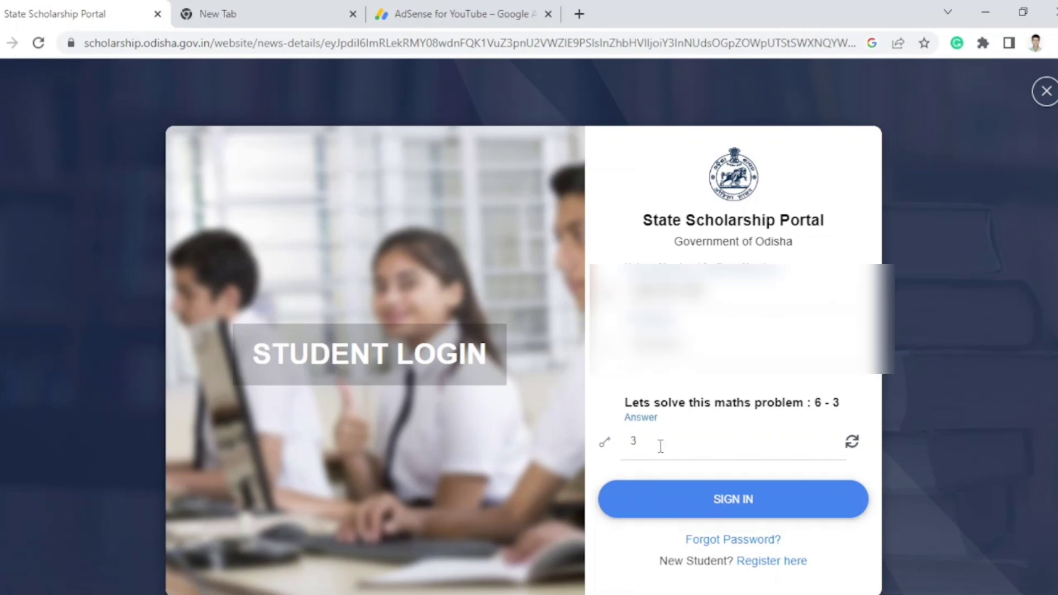
left_click(718, 503)
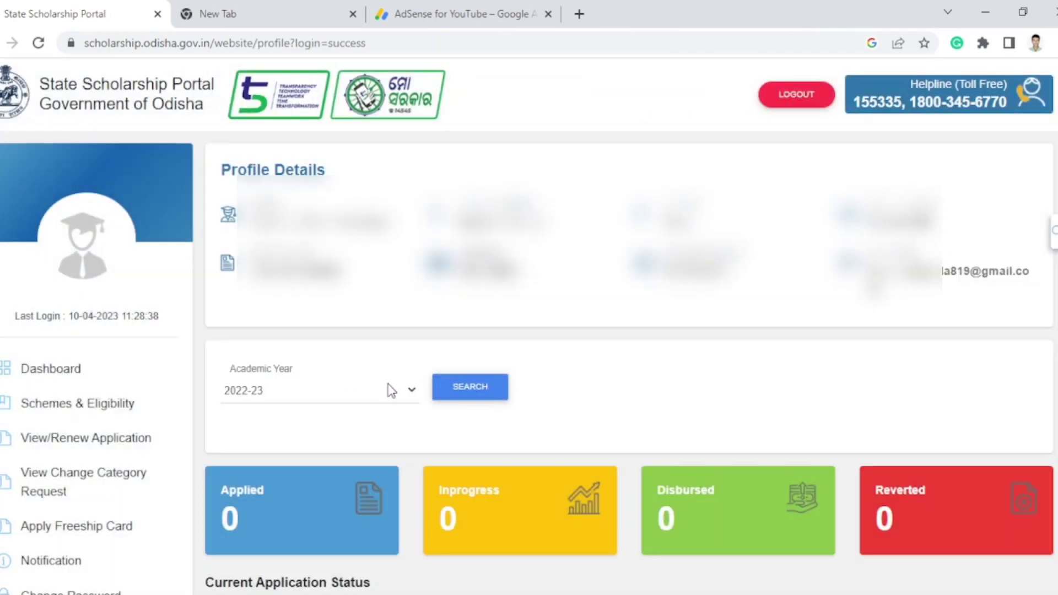
- Check the current status of the Post Matric Scholarship application on the dashboard
scroll(318, 469, "down", 3)
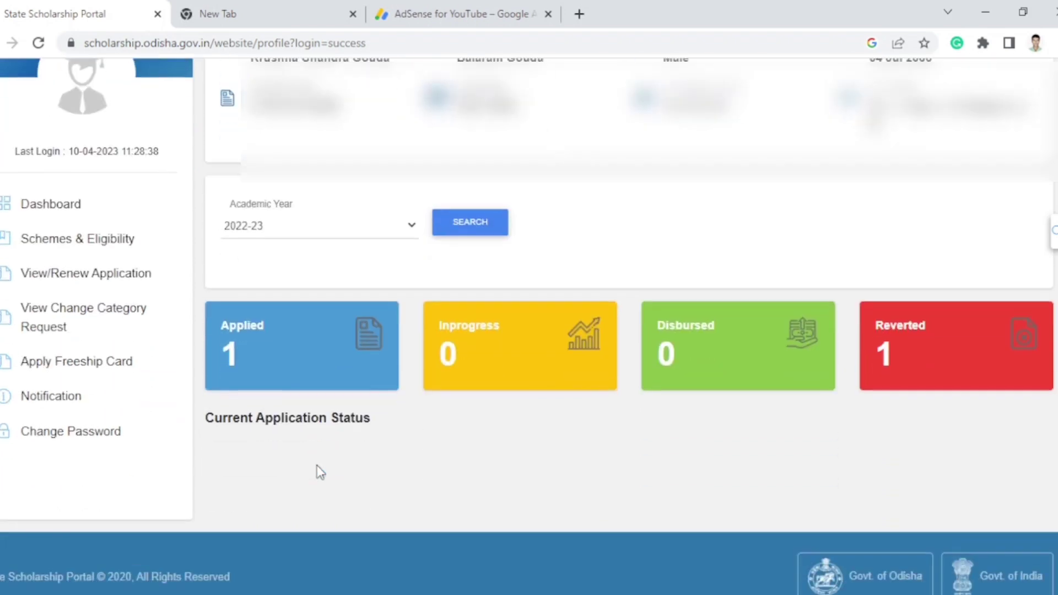
scroll(320, 472, "down", 1)
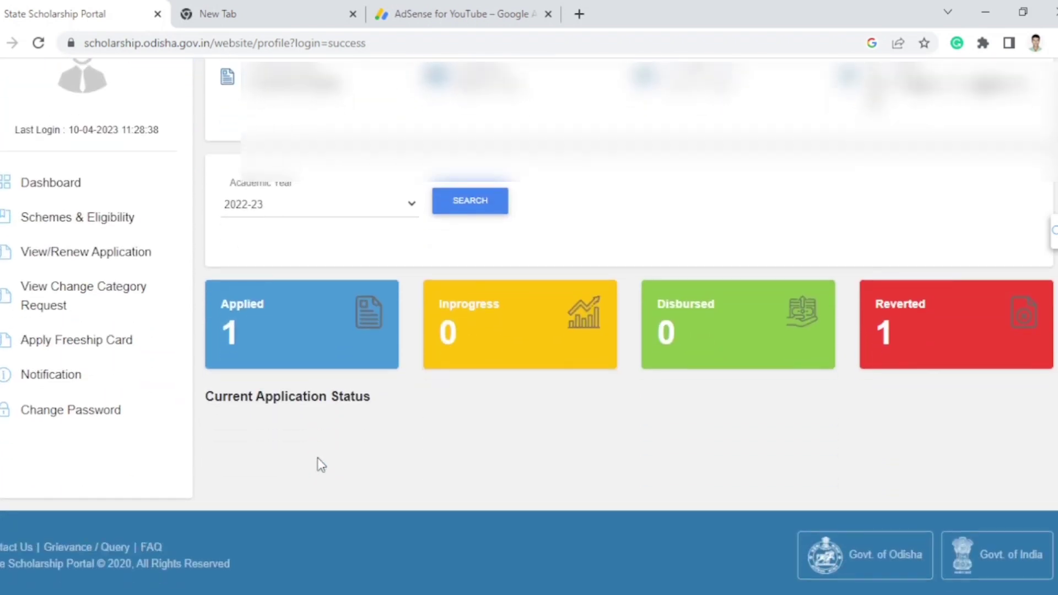
scroll(319, 462, "down", 2)
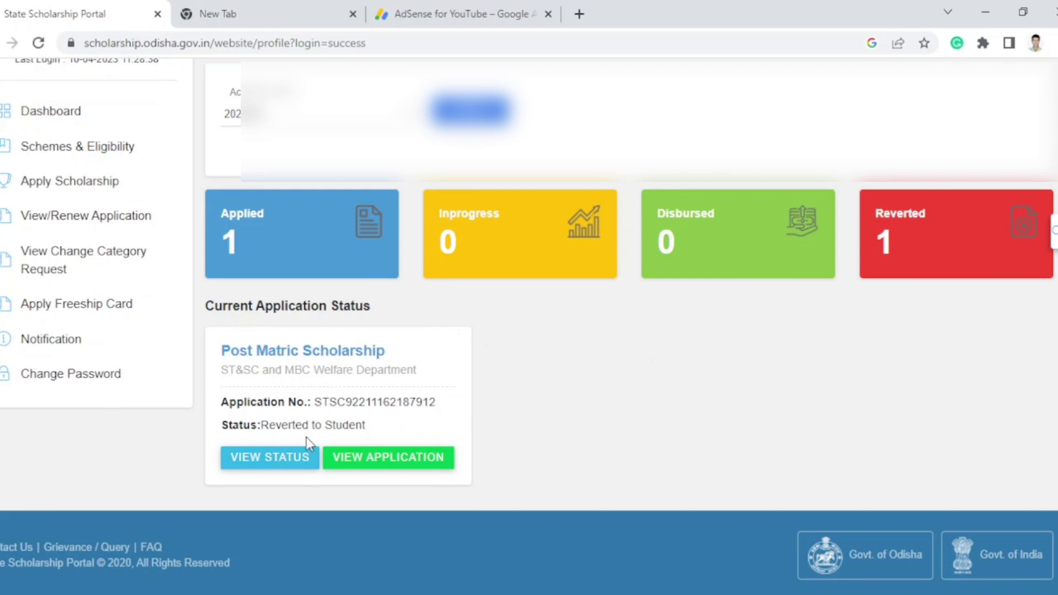
left_click_drag(367, 426, 262, 424)
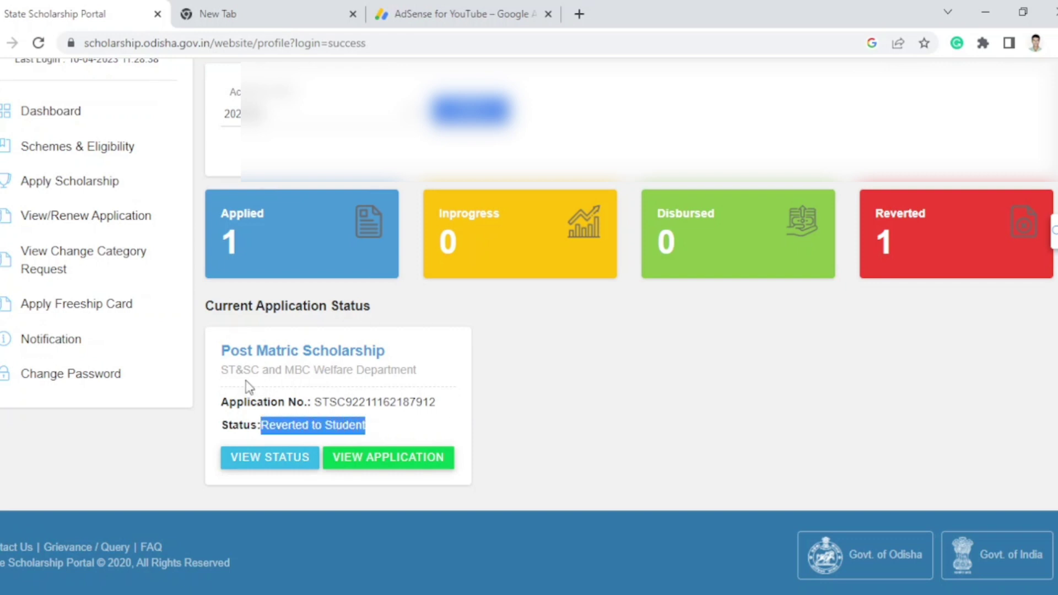
- Open the list of reverted applications and read the remark on the application reverted to the student
left_click(914, 235)
scroll(564, 337, "down", 3)
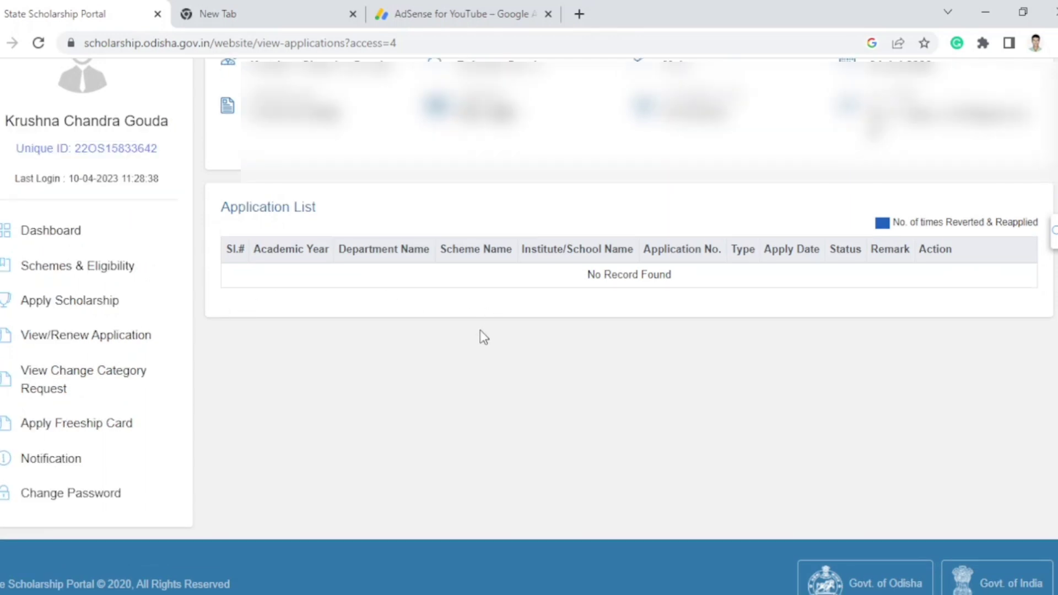
scroll(477, 328, "down", 2)
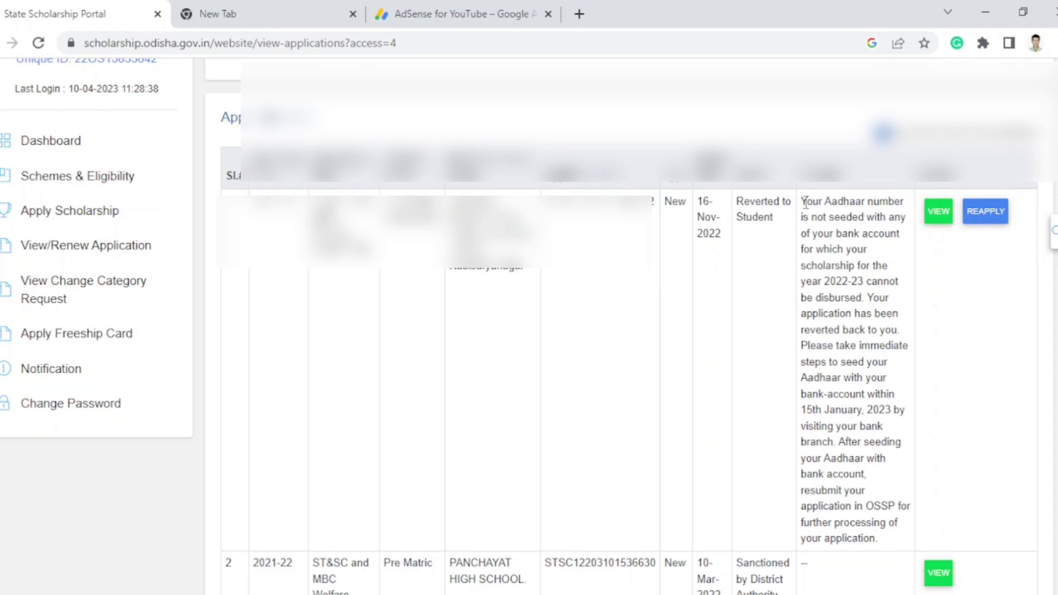
left_click_drag(806, 203, 890, 362)
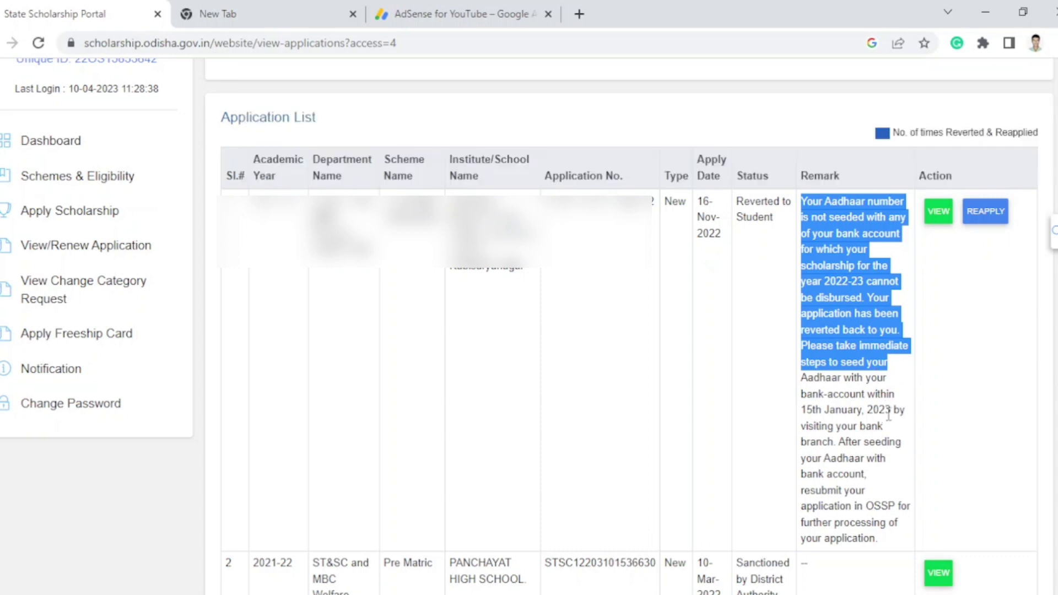
left_click(883, 379)
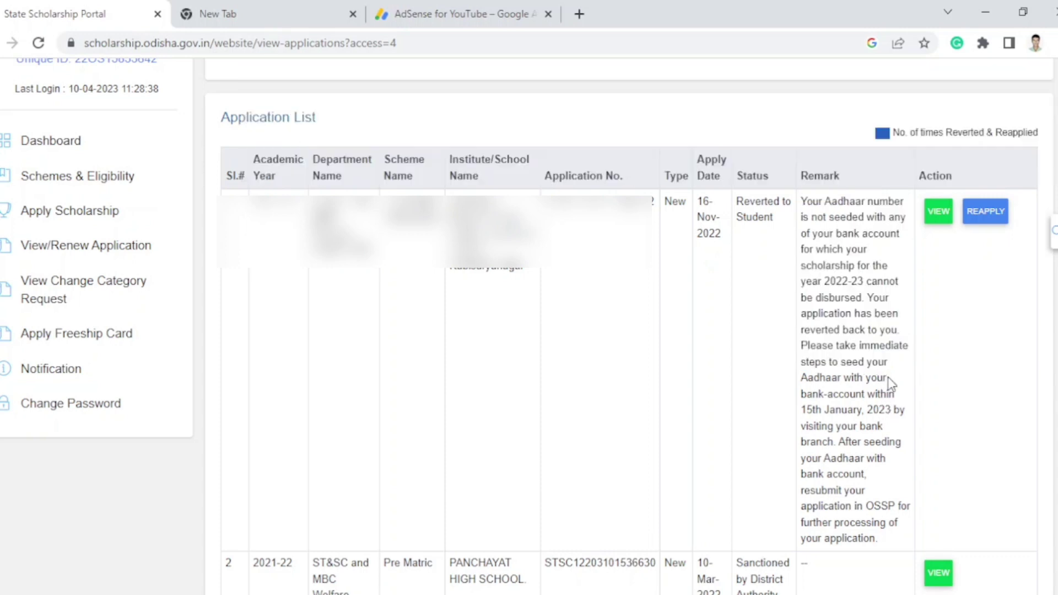
left_click_drag(888, 377, 795, 200)
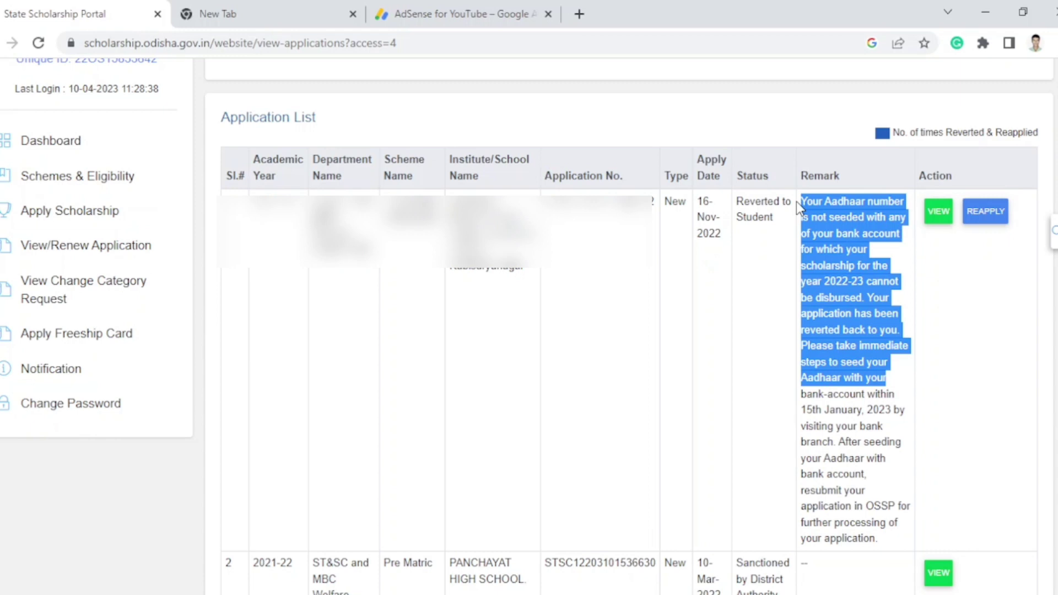
left_click(980, 268)
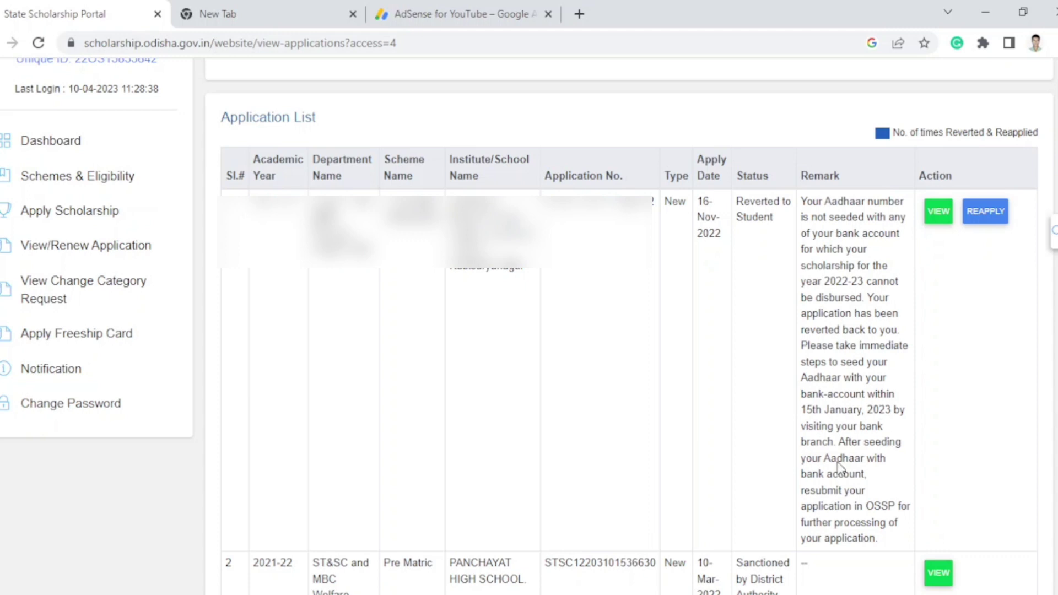
- Start reapplying with the reverted application and check the Aadhaar bank-seeding status in the student profile information
left_click(989, 212)
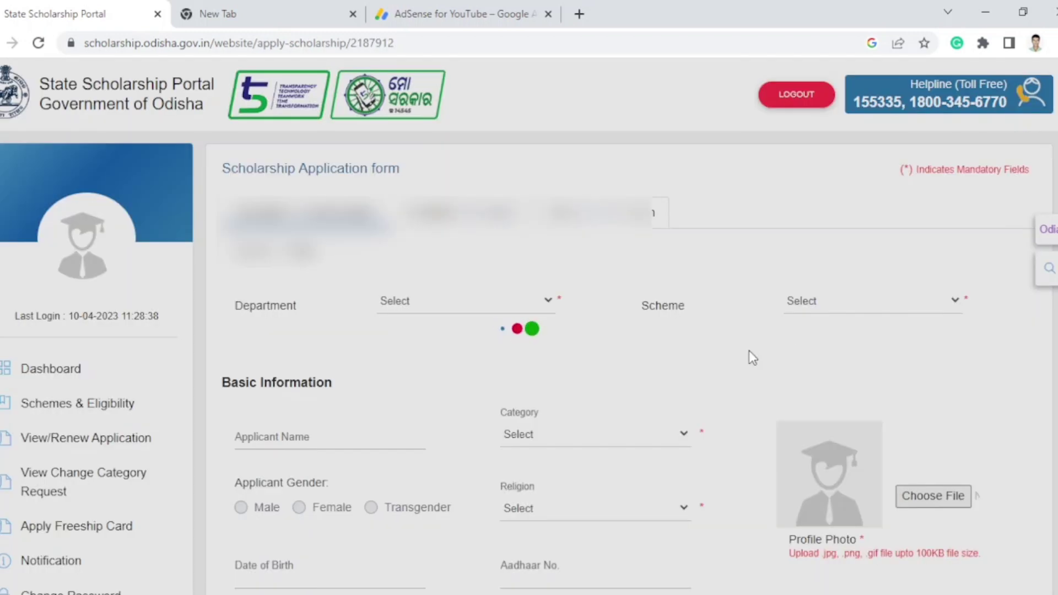
scroll(628, 325, "down", 5)
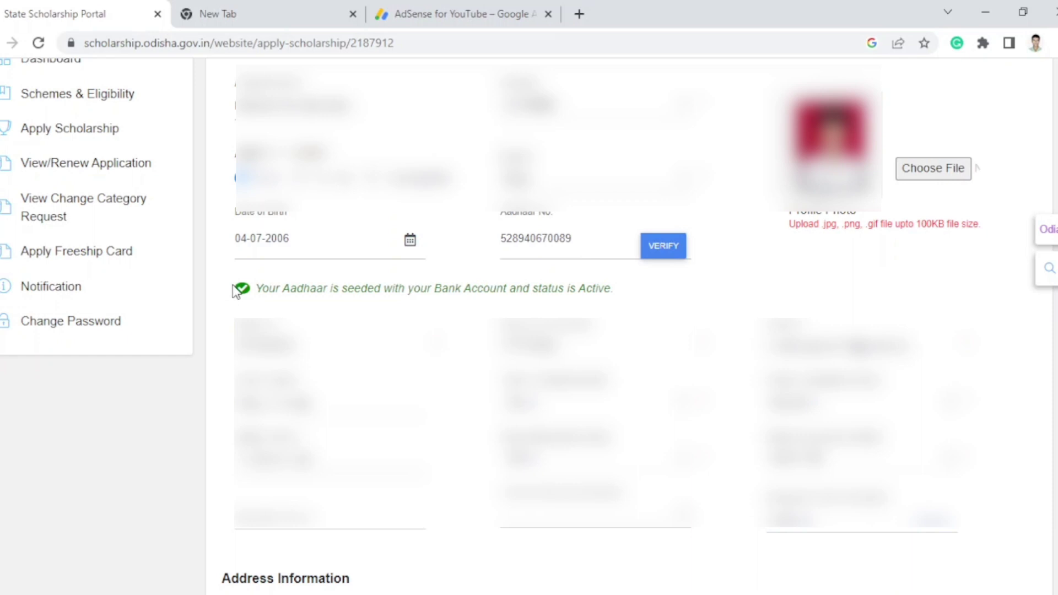
left_click_drag(235, 290, 599, 289)
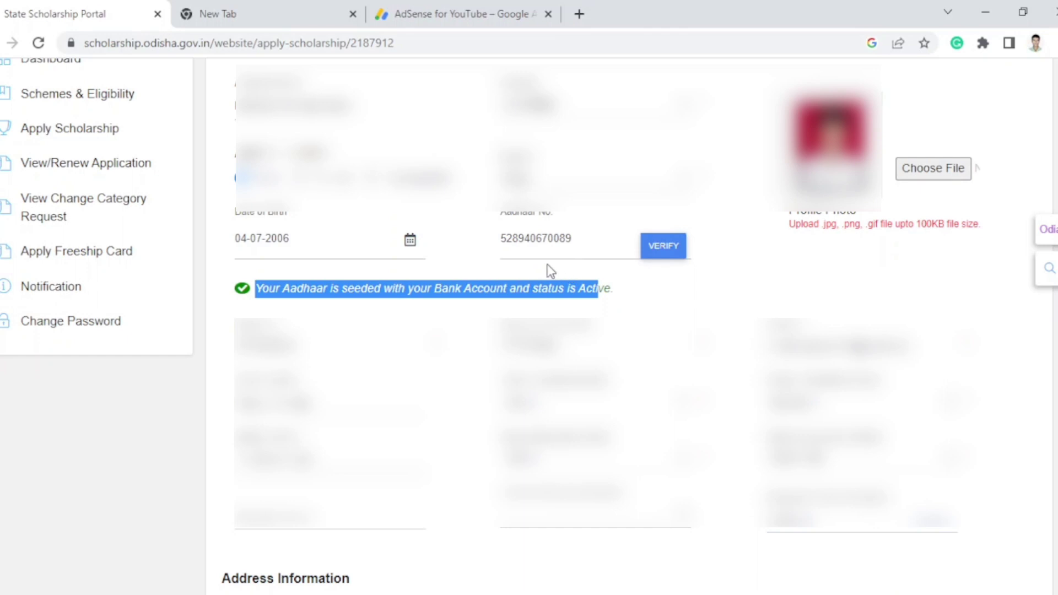
scroll(538, 266, "up", 5)
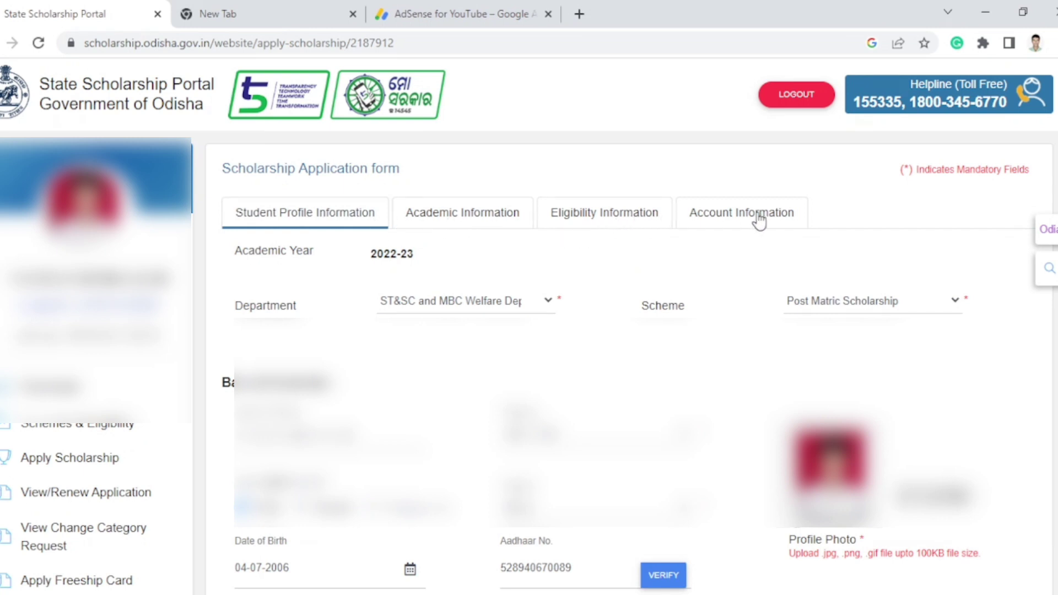
- Submit the bank details in the form's account information section, acknowledging the important message about Aadhaar-based payments
left_click(723, 212)
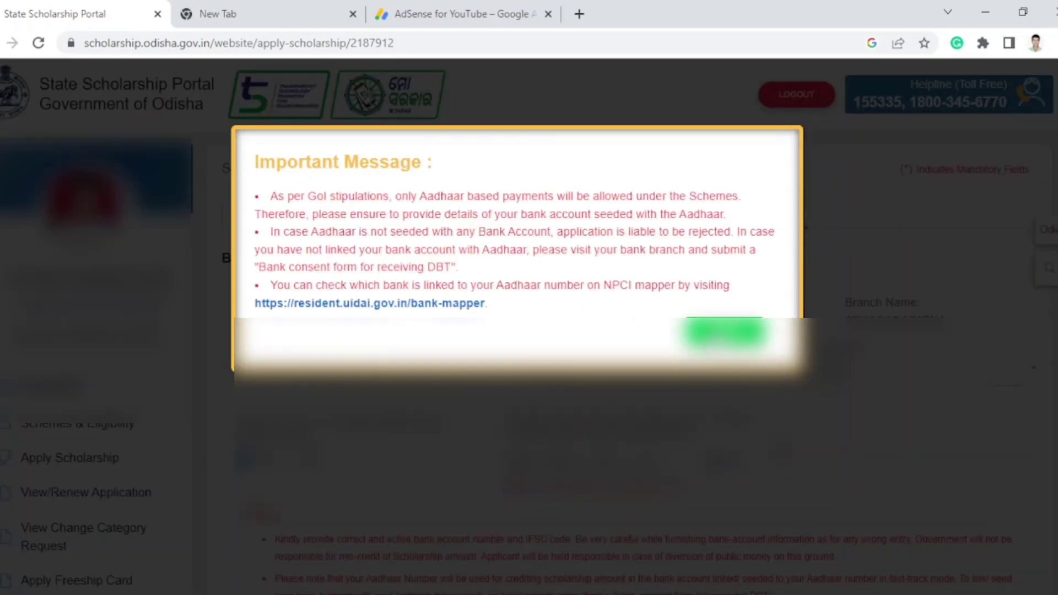
left_click(724, 330)
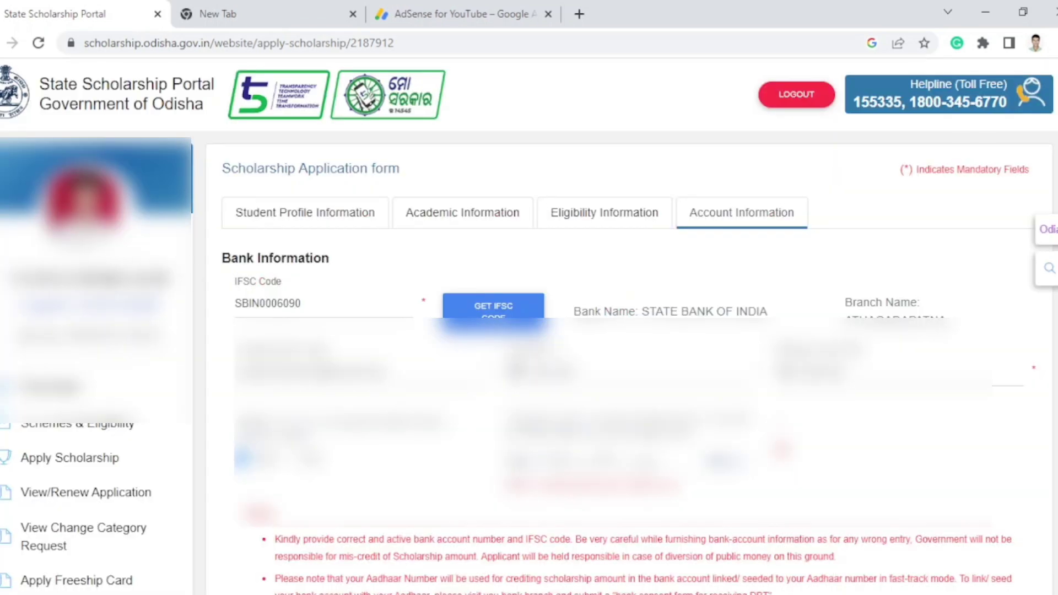
scroll(661, 474, "down", 8)
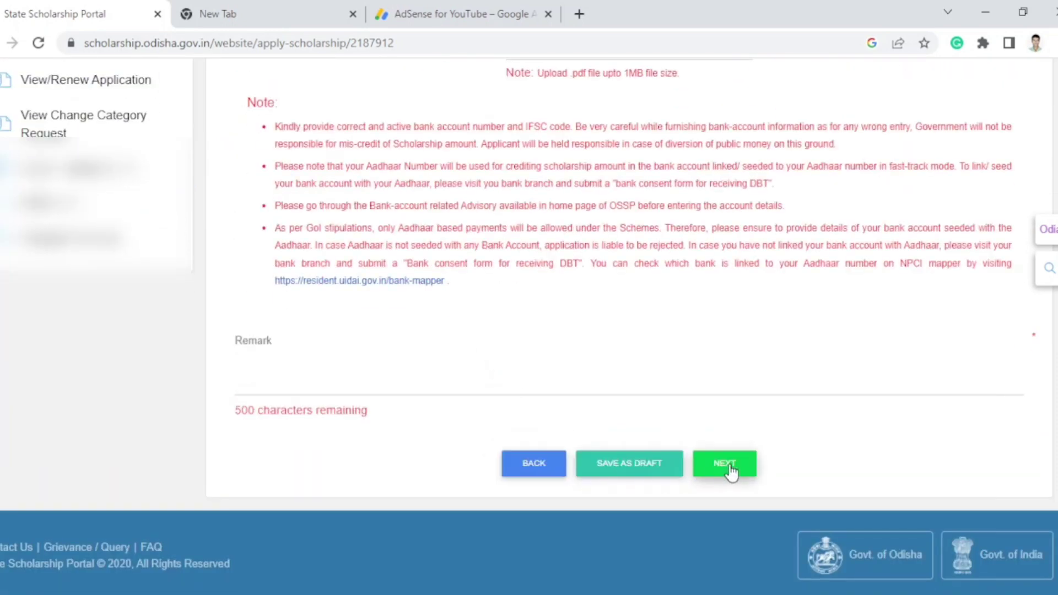
left_click(730, 472)
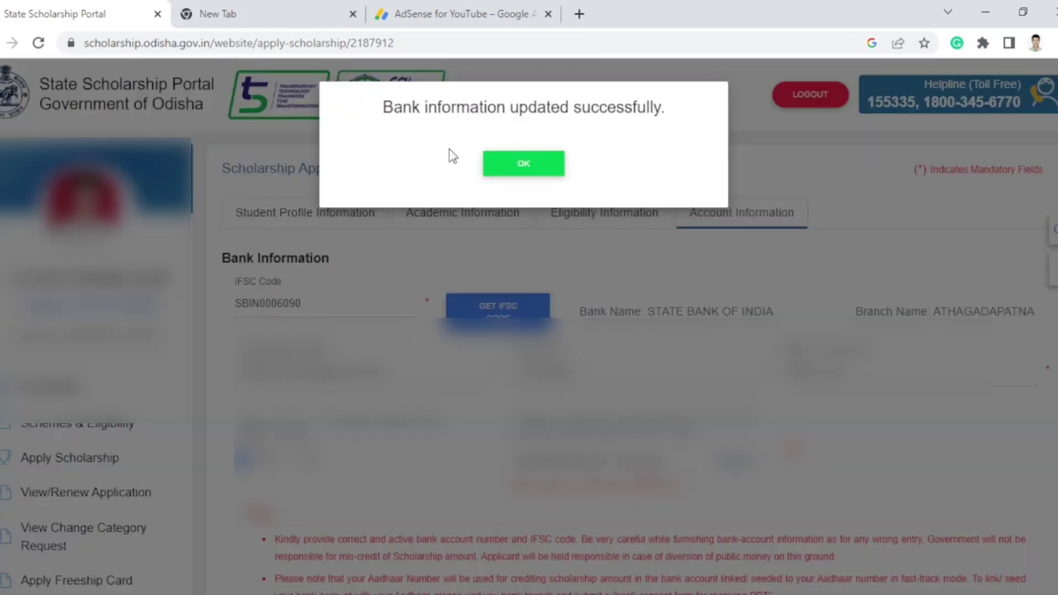
left_click(522, 168)
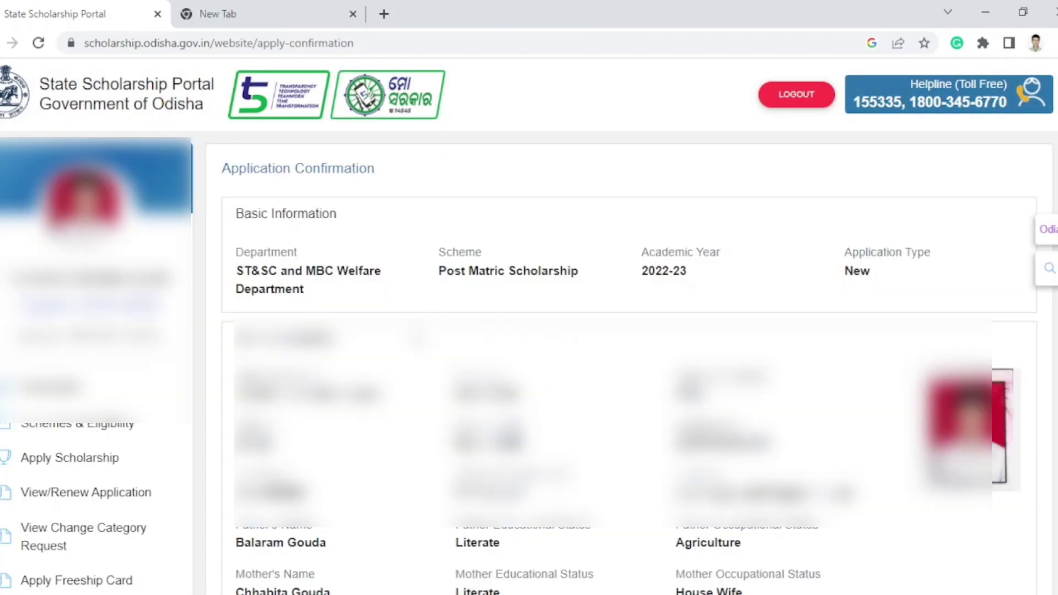
- Review the application confirmation page and agree to all six declarations at its end
scroll(422, 332, "down", 9)
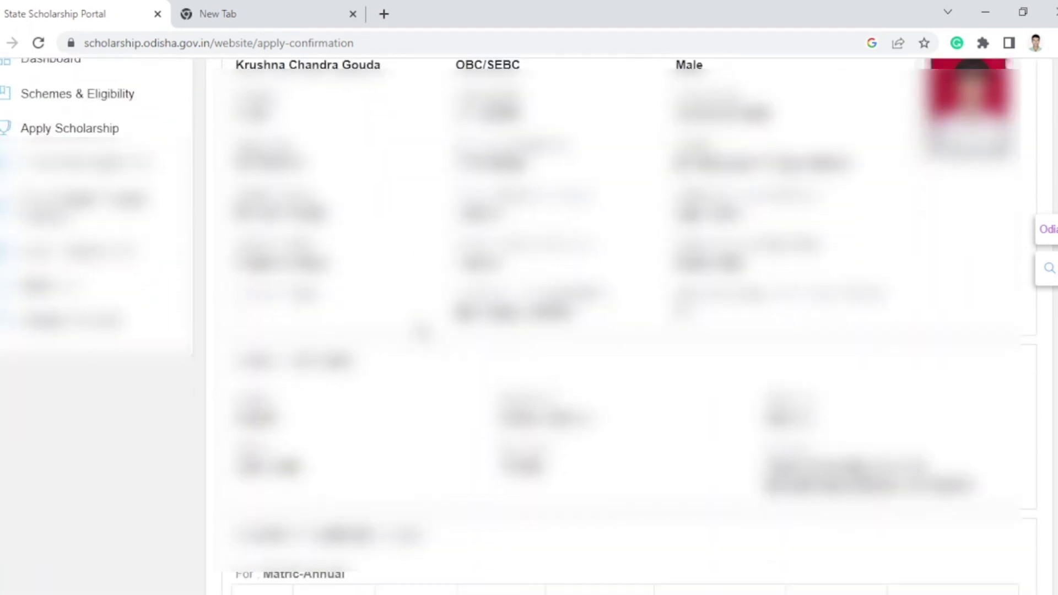
scroll(421, 332, "down", 5)
scroll(622, 325, "down", 20)
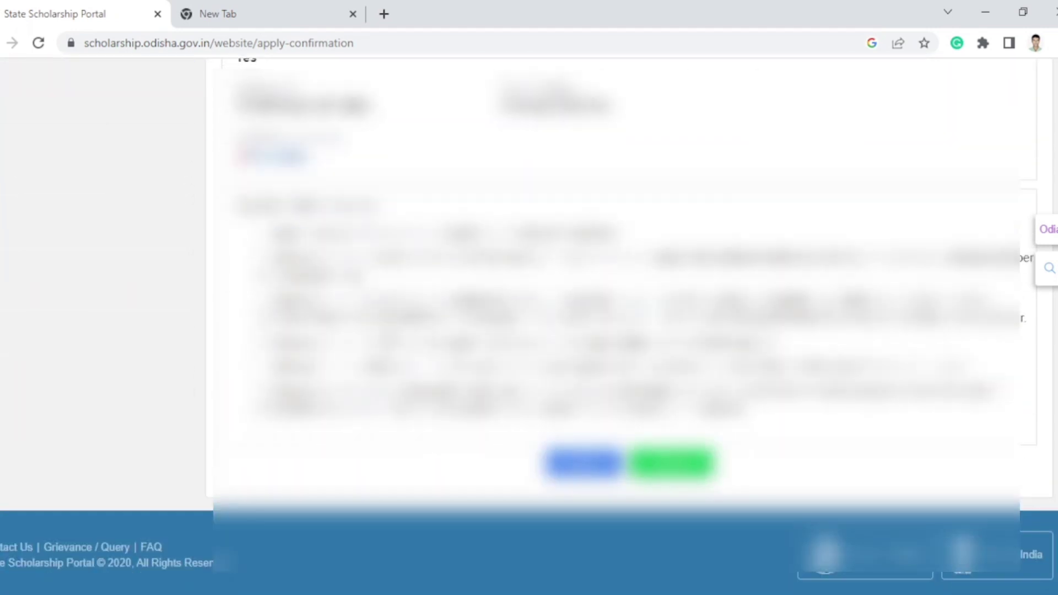
left_click(260, 233)
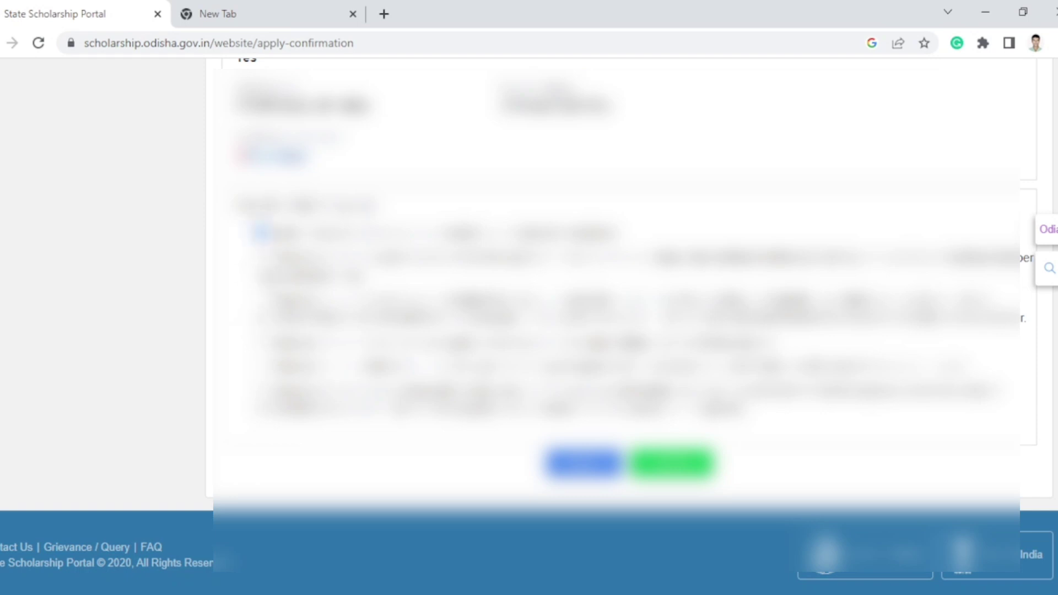
left_click(262, 257)
left_click(261, 299)
left_click(260, 341)
left_click(260, 366)
left_click(260, 391)
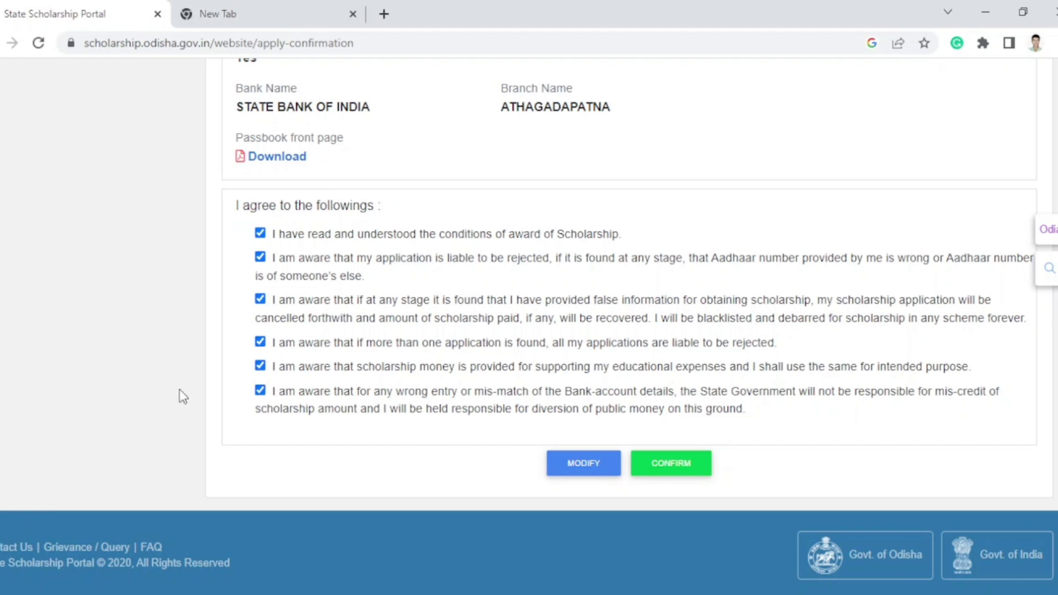
- Confirm the scholarship application, agree to proceed with applying, and read the acknowledgement message
left_click(673, 468)
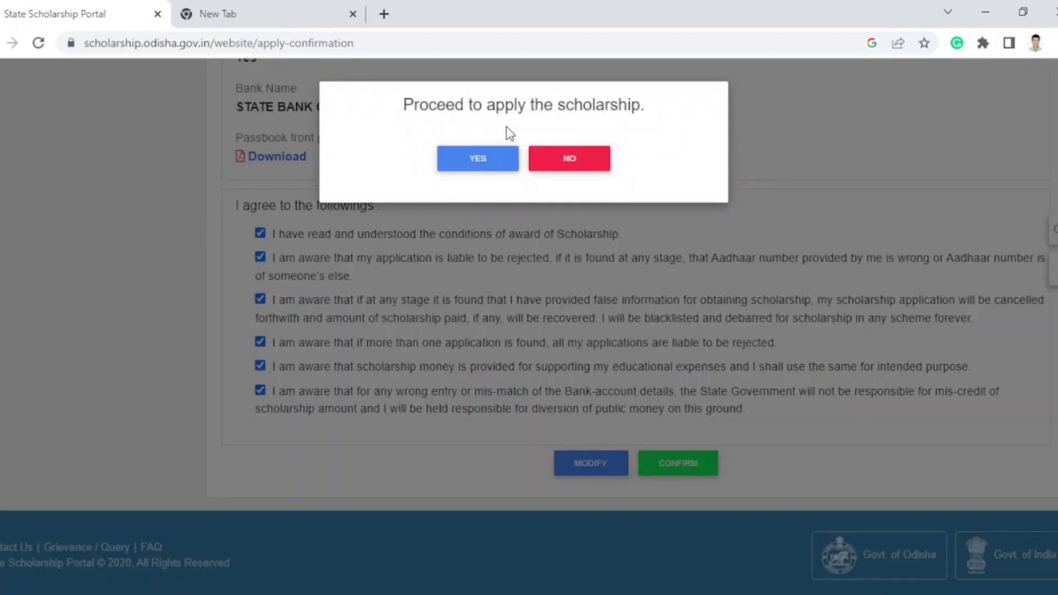
left_click(478, 162)
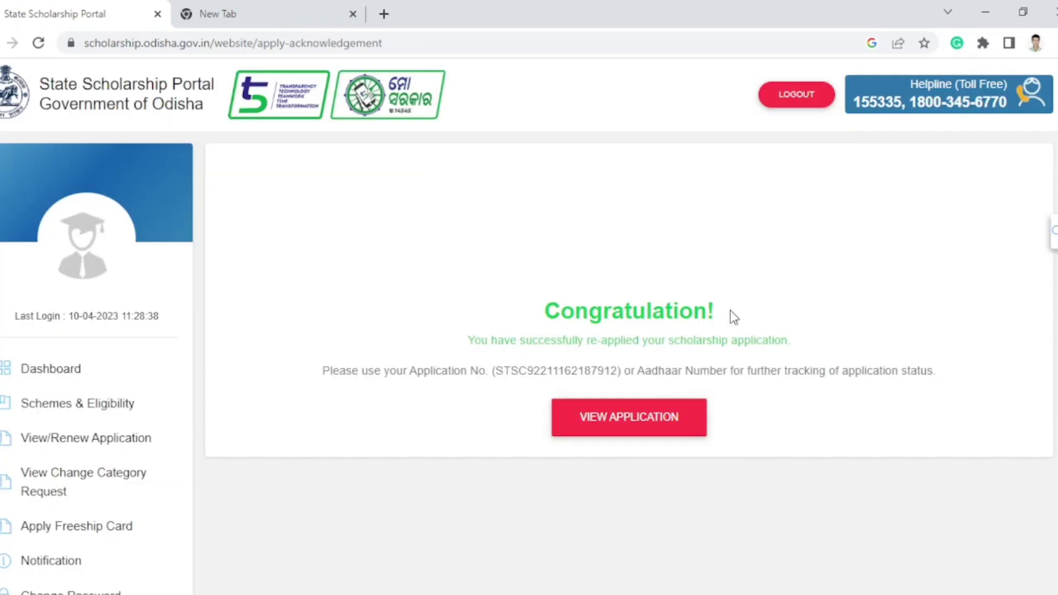
left_click_drag(725, 319, 544, 323)
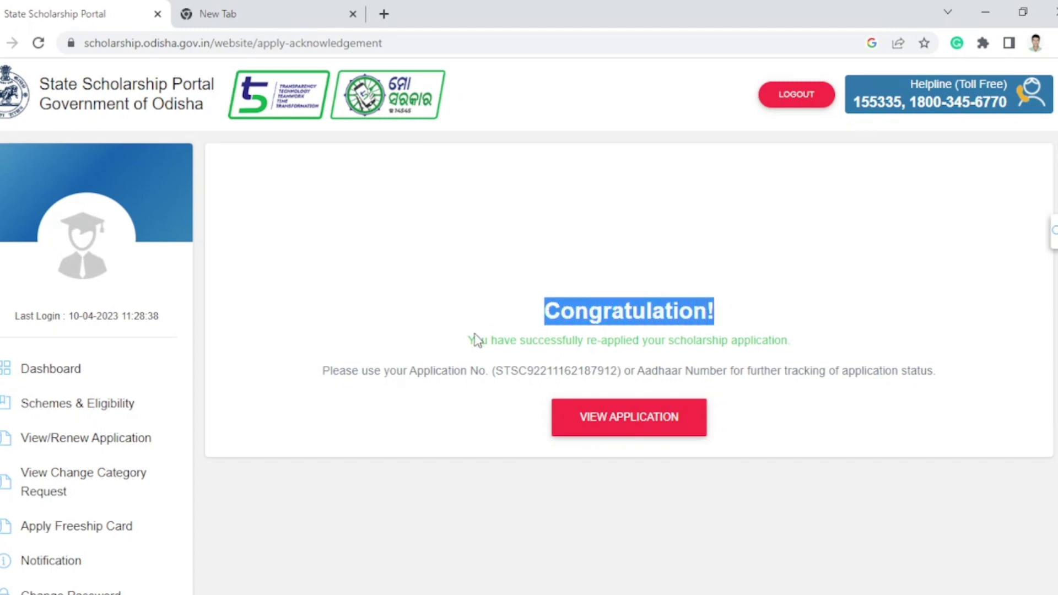
left_click_drag(465, 340, 727, 344)
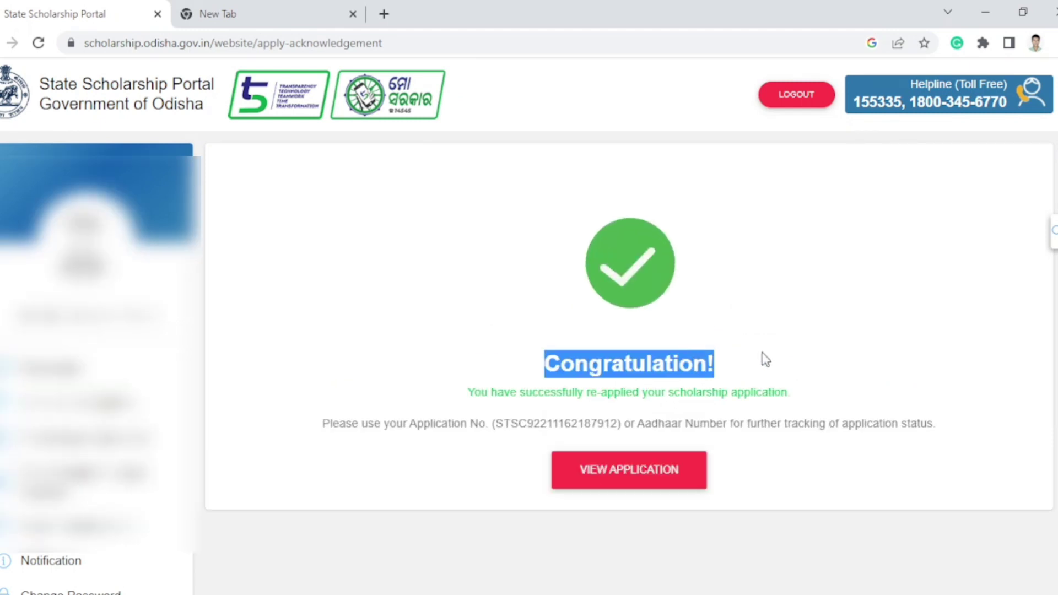